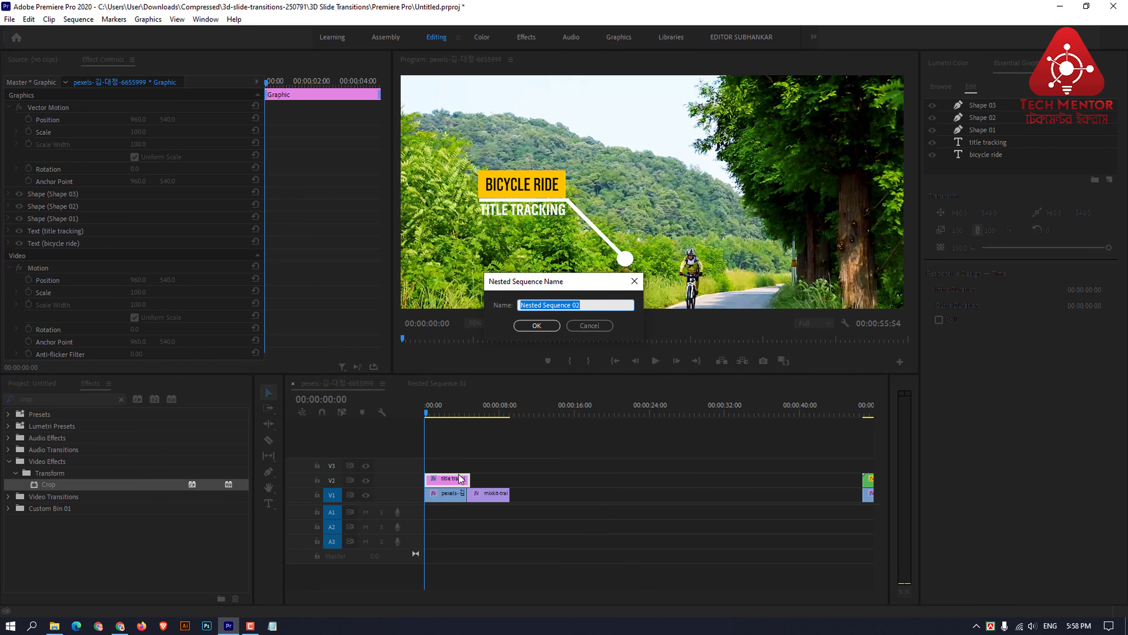
# Nest the title graphic as "Nested Sequence 02" and set the program preview magnification to Fit
pyautogui.click(544, 325)
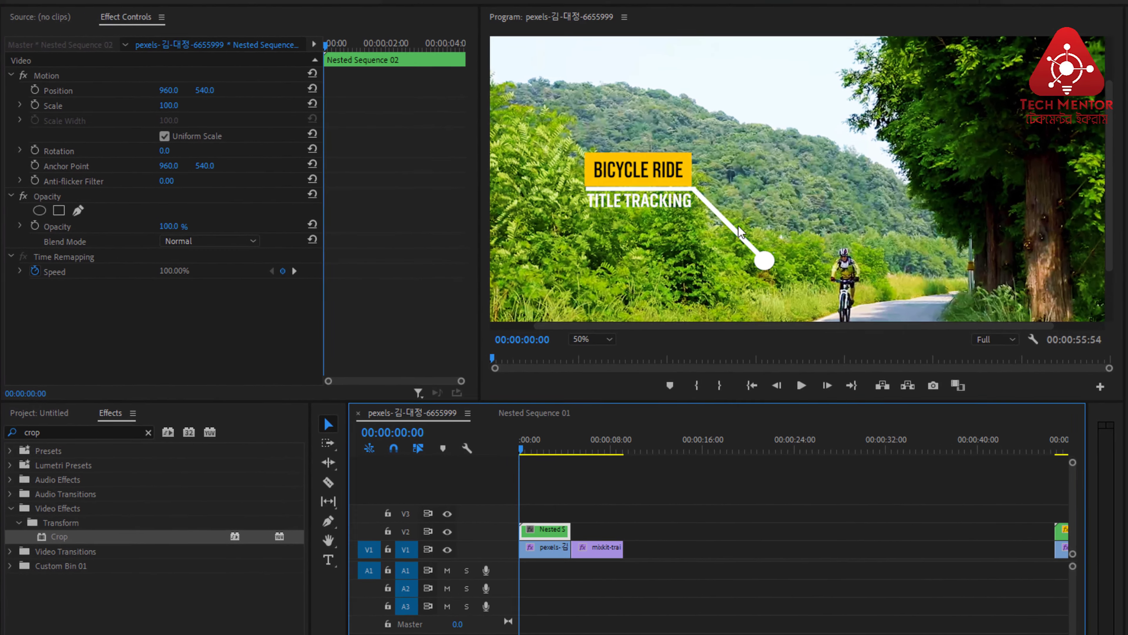
pyautogui.click(605, 341)
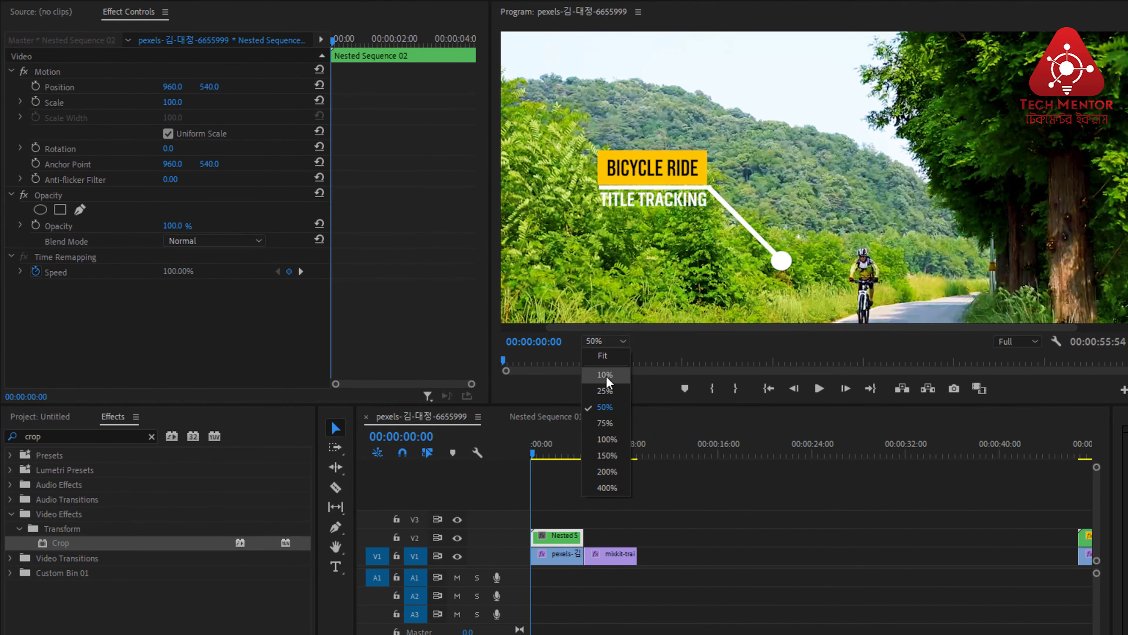
pyautogui.click(612, 365)
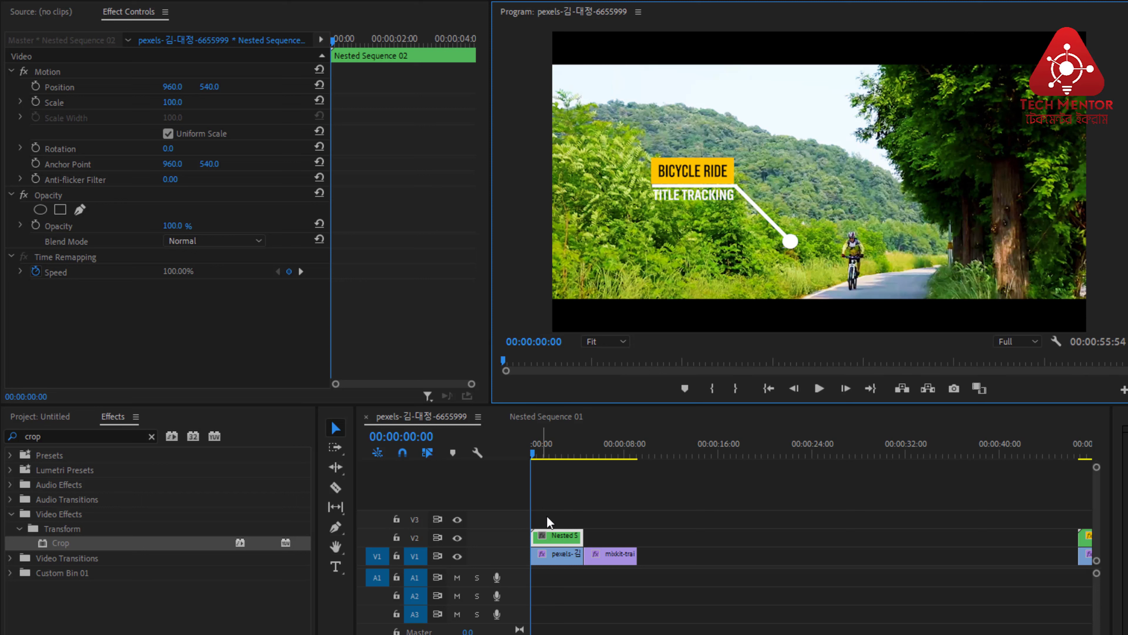
# Set the nested title's scale to 50 and enable scale keyframing at 00:00:00:00
pyautogui.click(552, 538)
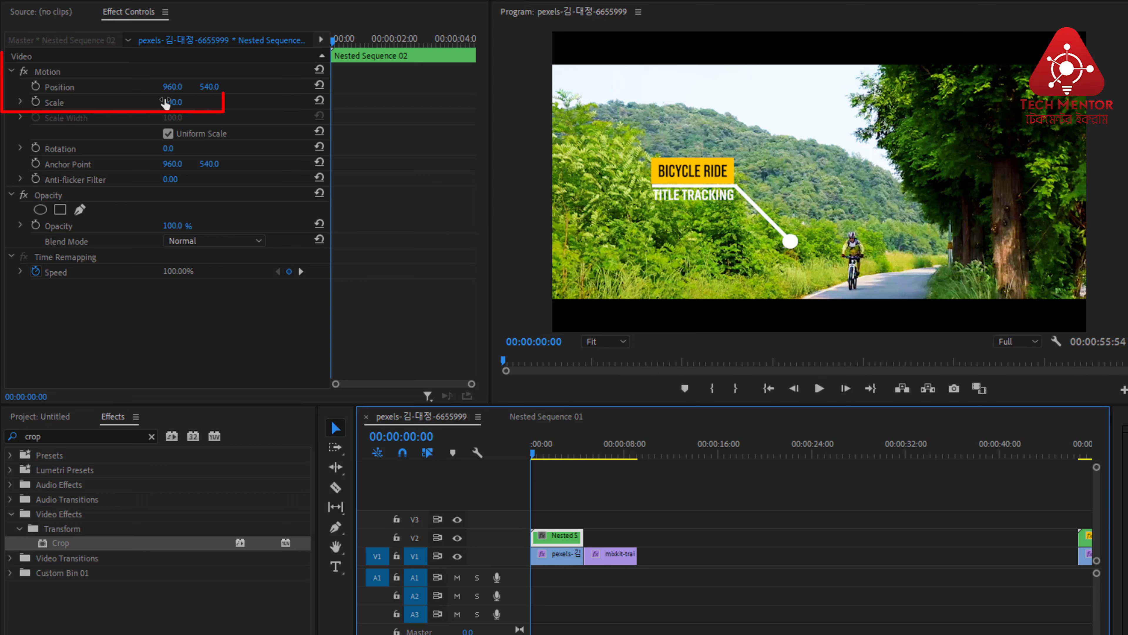
pyautogui.click(175, 102)
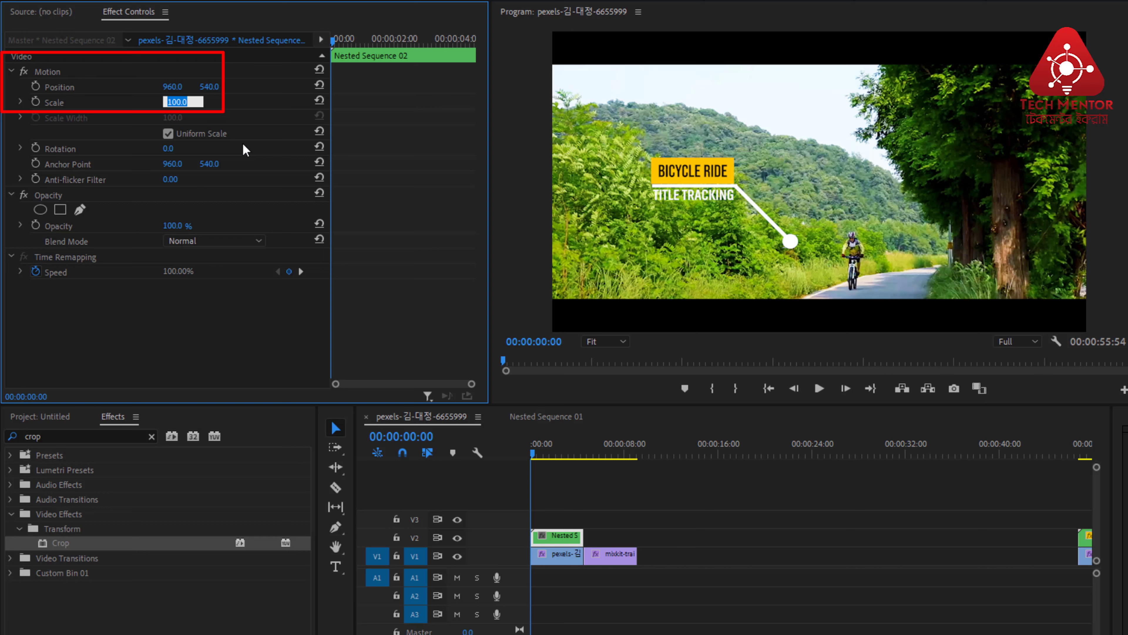
pyautogui.write('50')
pyautogui.press('Return')
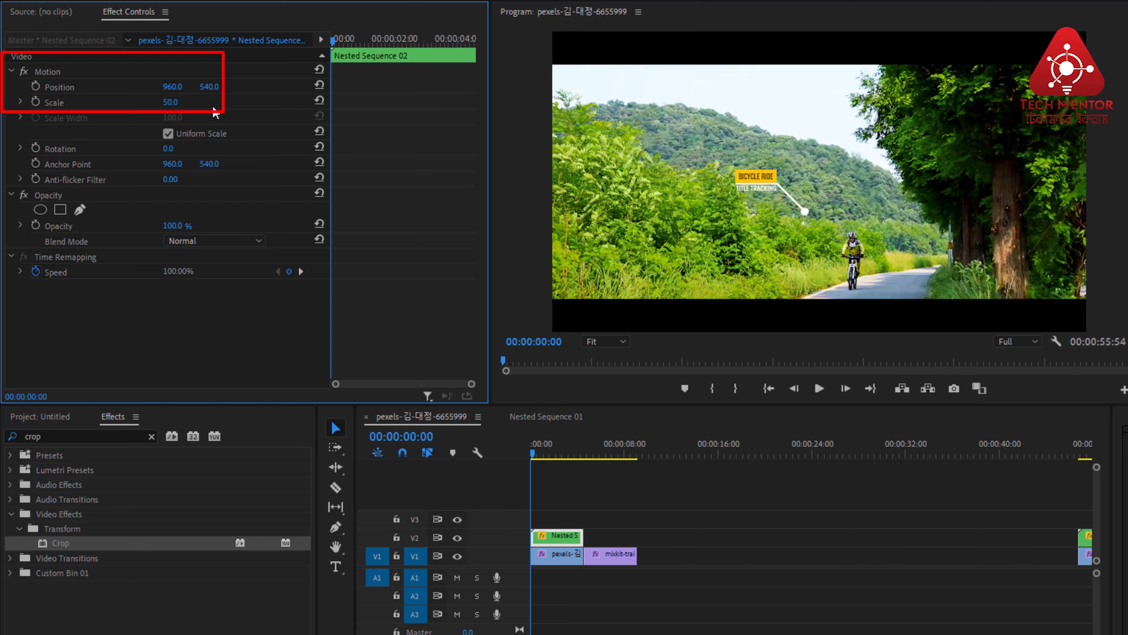
pyautogui.click(35, 102)
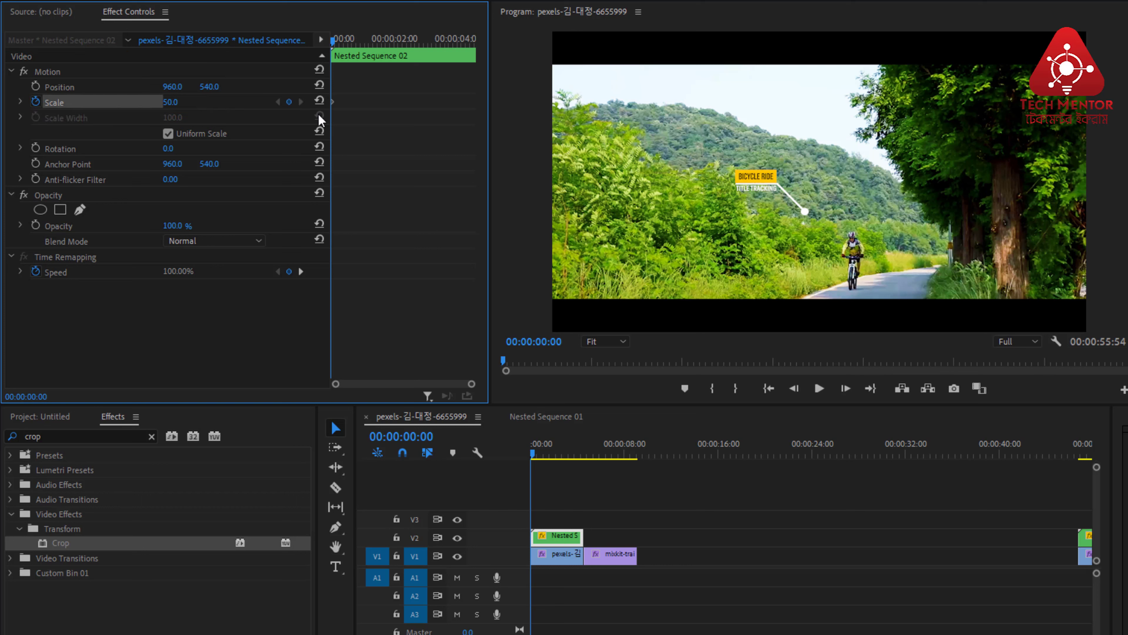
# Add a scale keyframe of 100 to the nested title at 00:00:03:42
pyautogui.moveTo(535, 454); pyautogui.dragTo(578, 454)
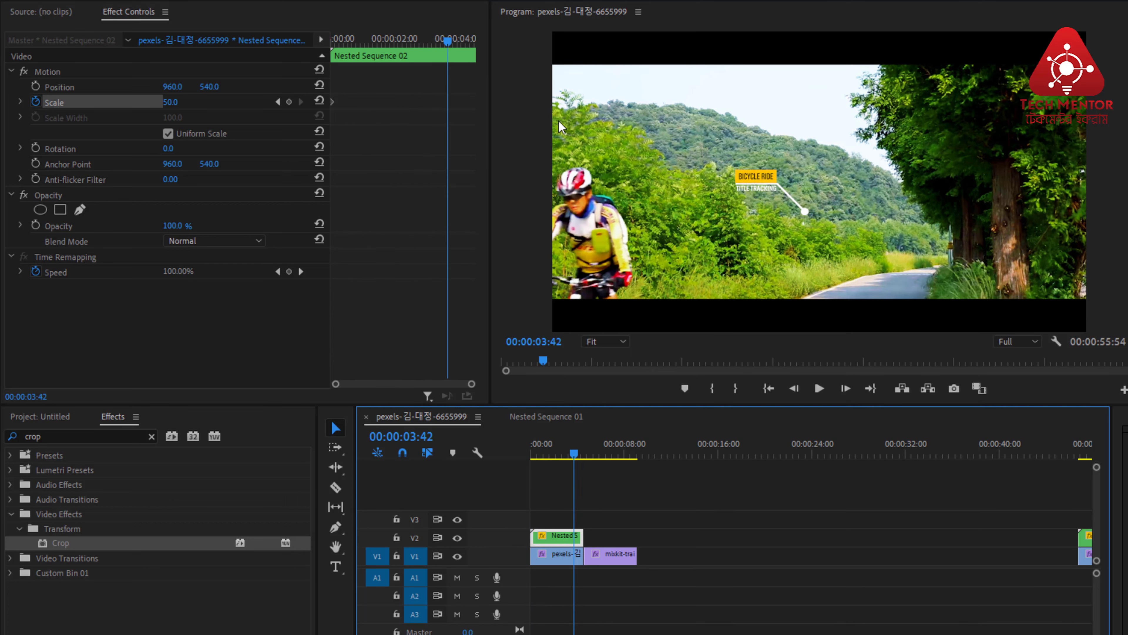
pyautogui.click(168, 104)
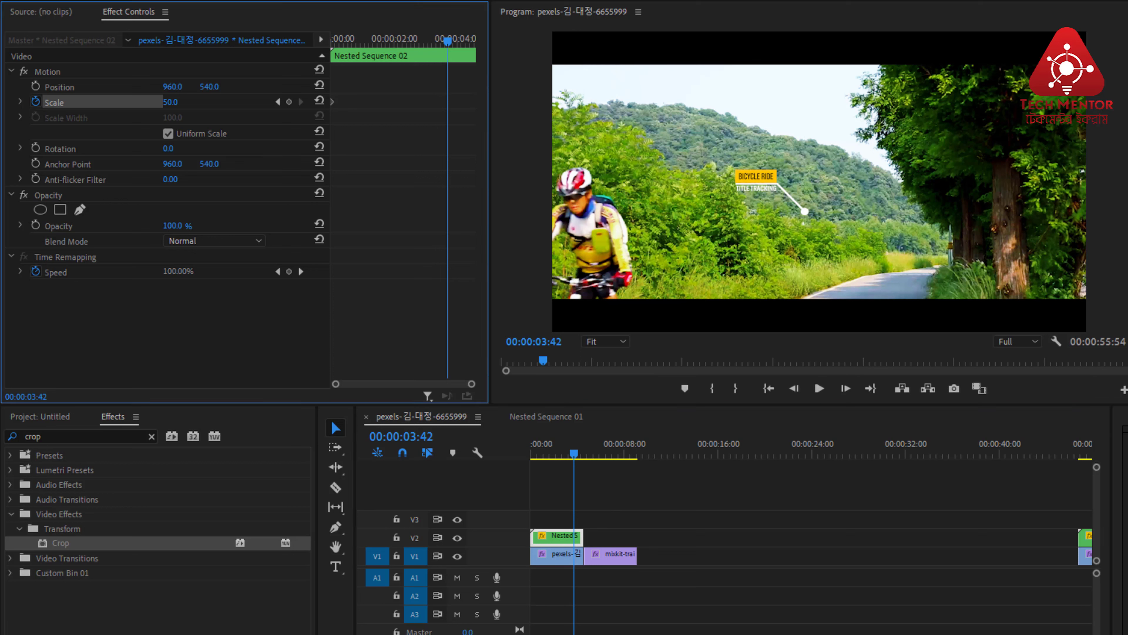
pyautogui.write('100')
pyautogui.press('Return')
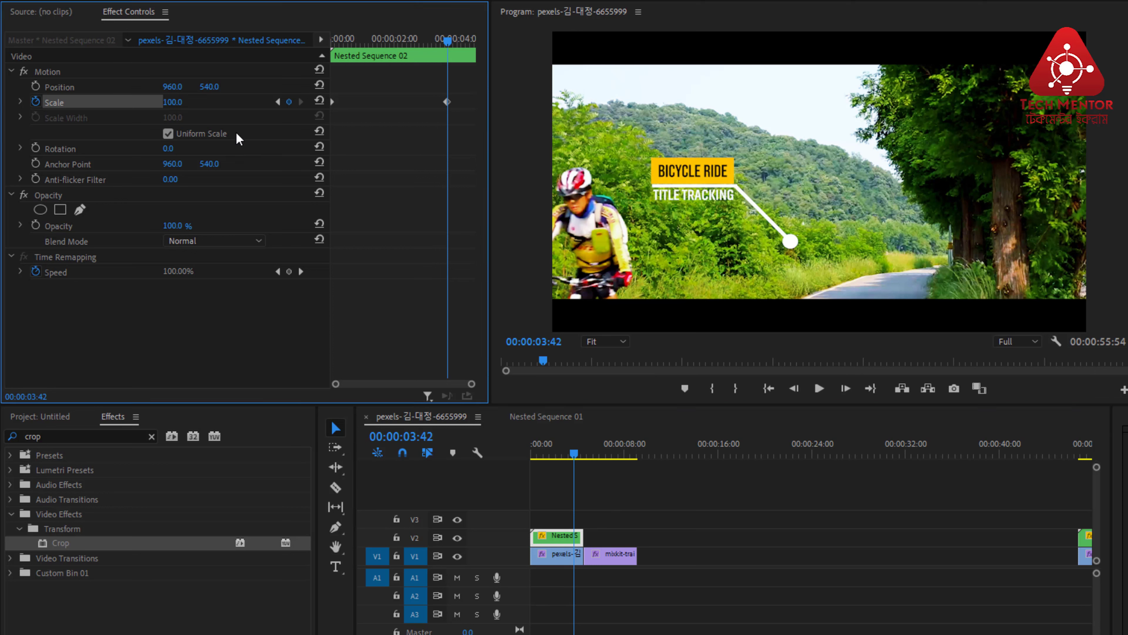
# Play the sequence from the start to review the title's scaling against the approaching cyclist
pyautogui.click(574, 454)
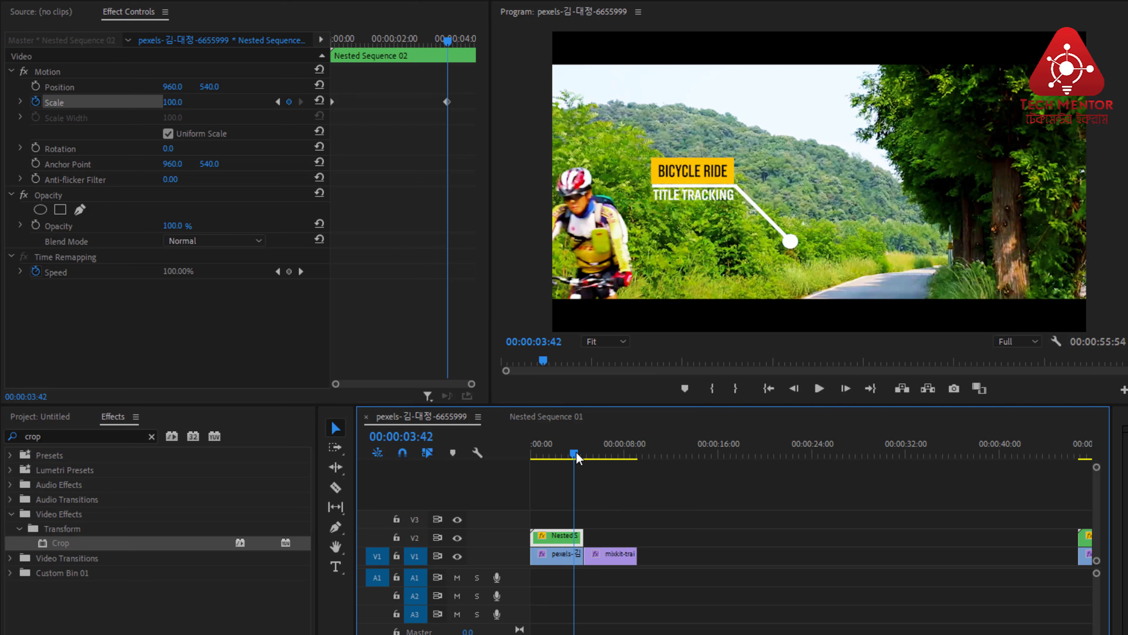
pyautogui.press('Home')
pyautogui.press('space')
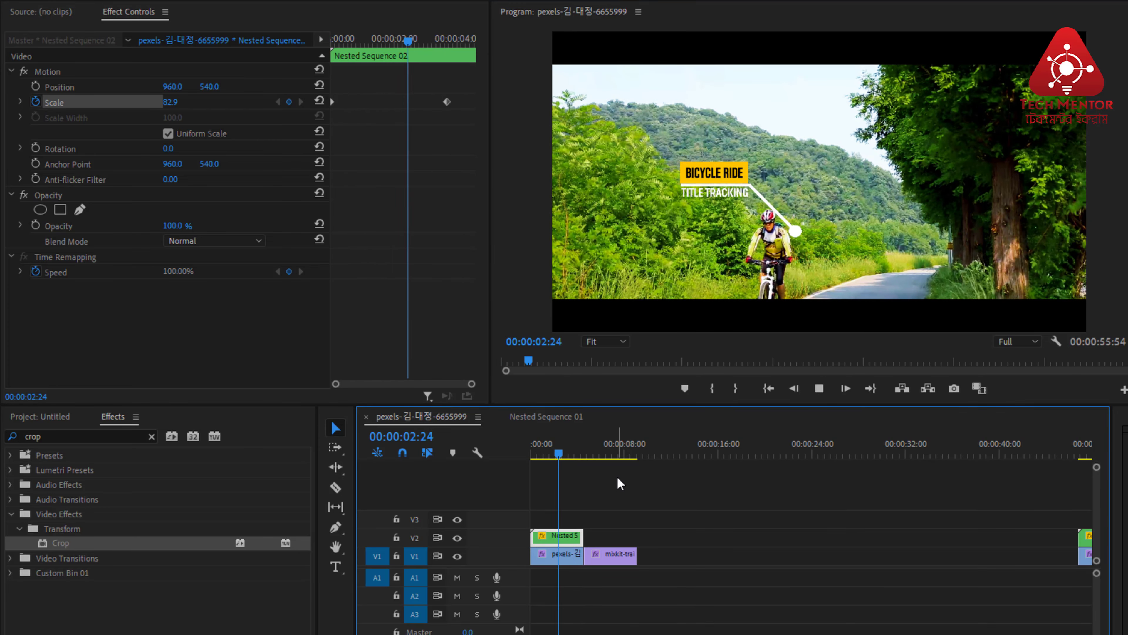
pyautogui.press('space')
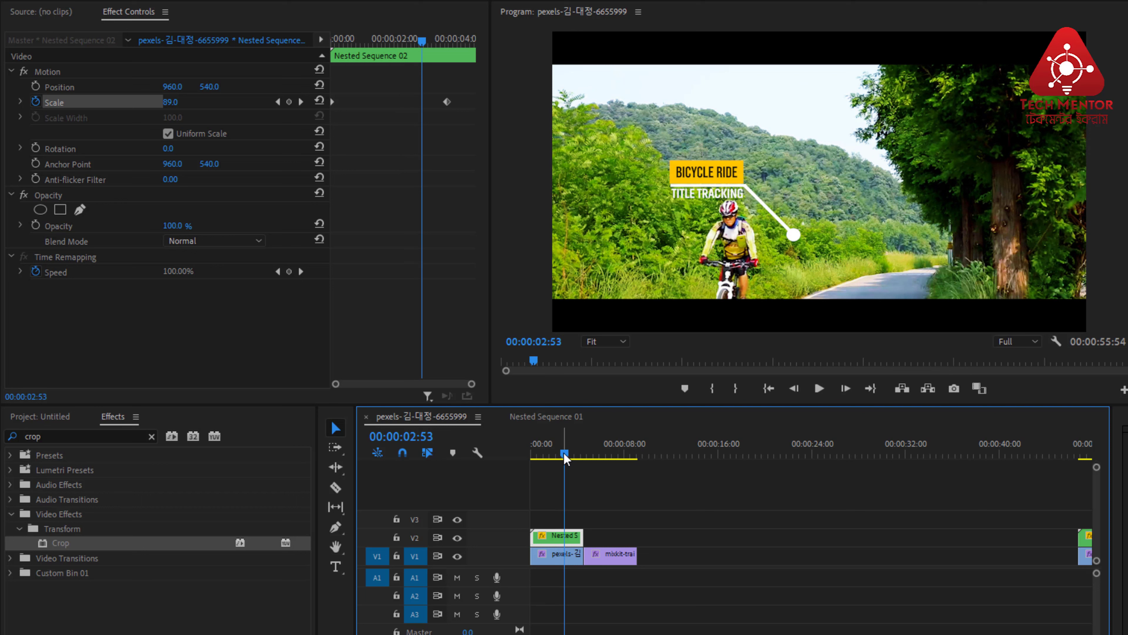
# Enable position keyframing at 00:00:00:00 and place the title's pointer dot on the cyclist's head, at about 1121, 614
pyautogui.press('Home')
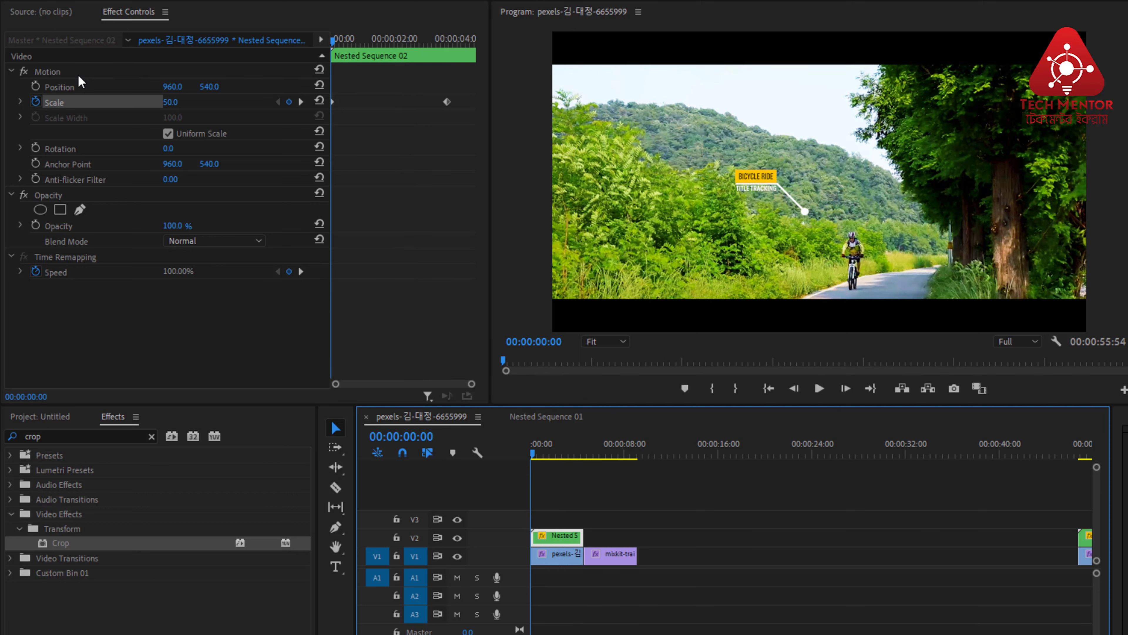
pyautogui.click(36, 86)
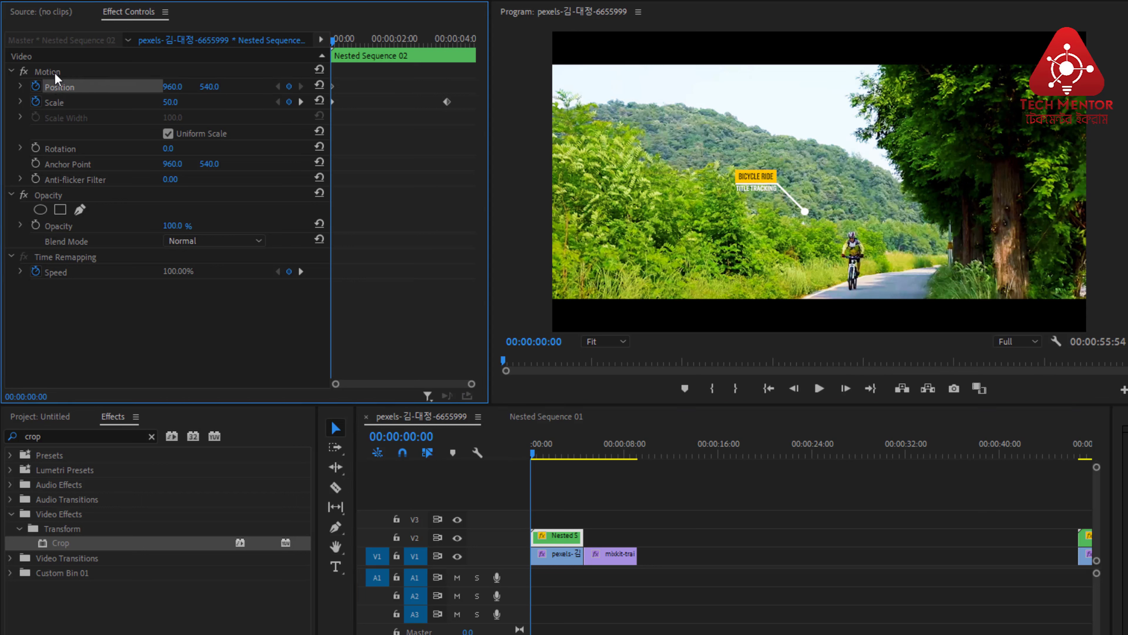
pyautogui.click(44, 72)
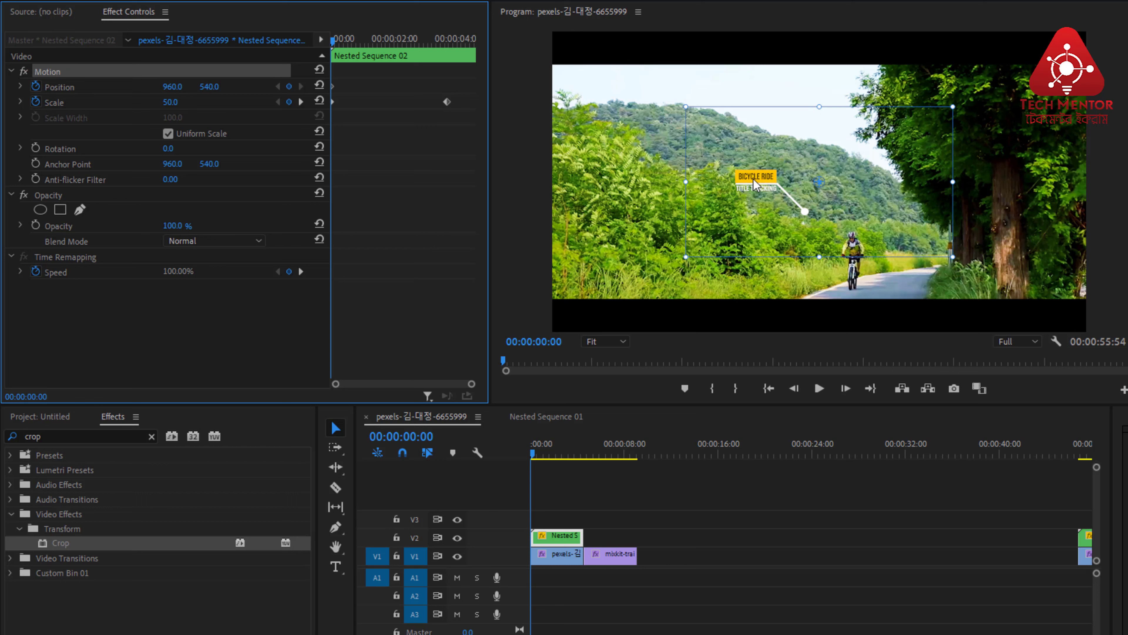
pyautogui.moveTo(754, 180); pyautogui.dragTo(797, 199)
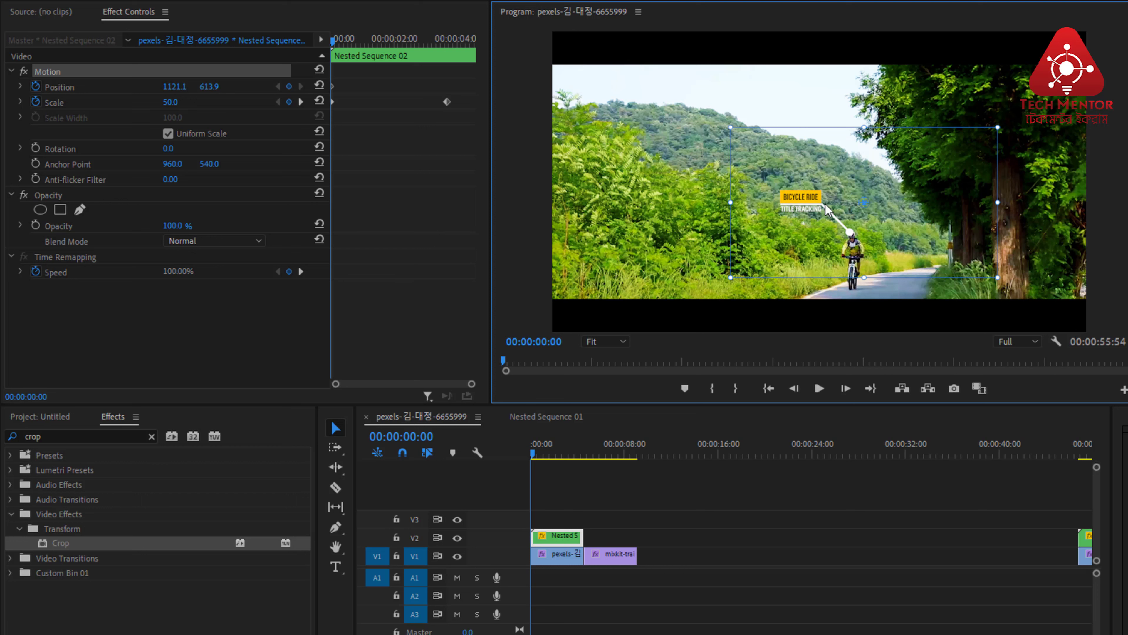
# Keyframe the title's position on the cyclist's head at 00:00:00:05 (about 1112, 617) and 00:00:00:10 (about 1102, 609)
pyautogui.click(236, 73)
pyautogui.hotkey('shift', 'Right')
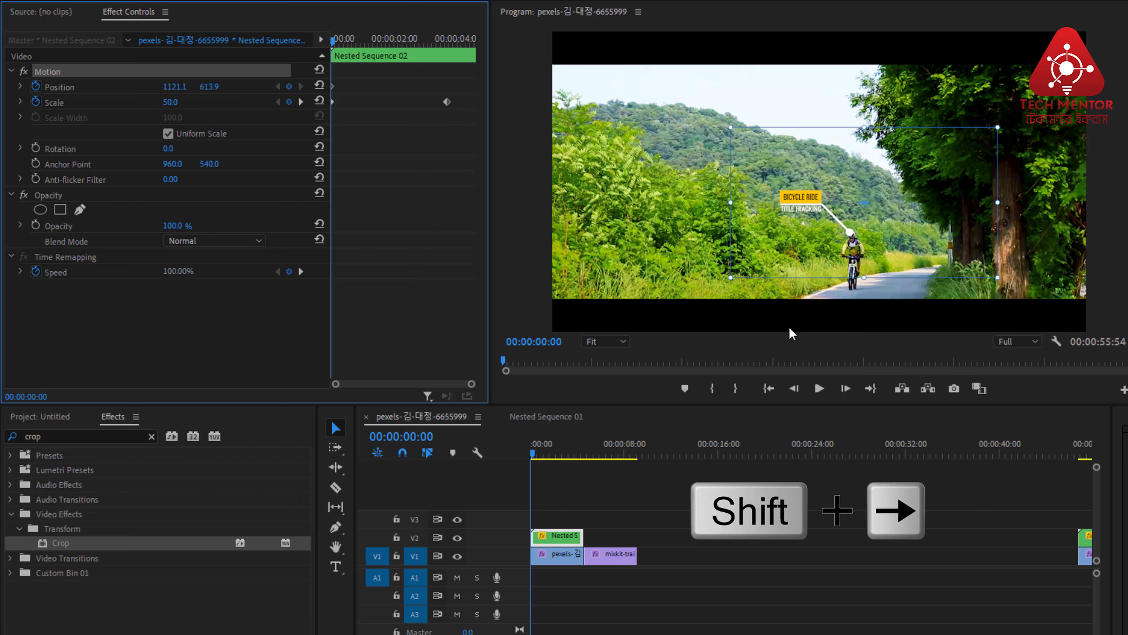
pyautogui.hotkey('shift', 'Right')
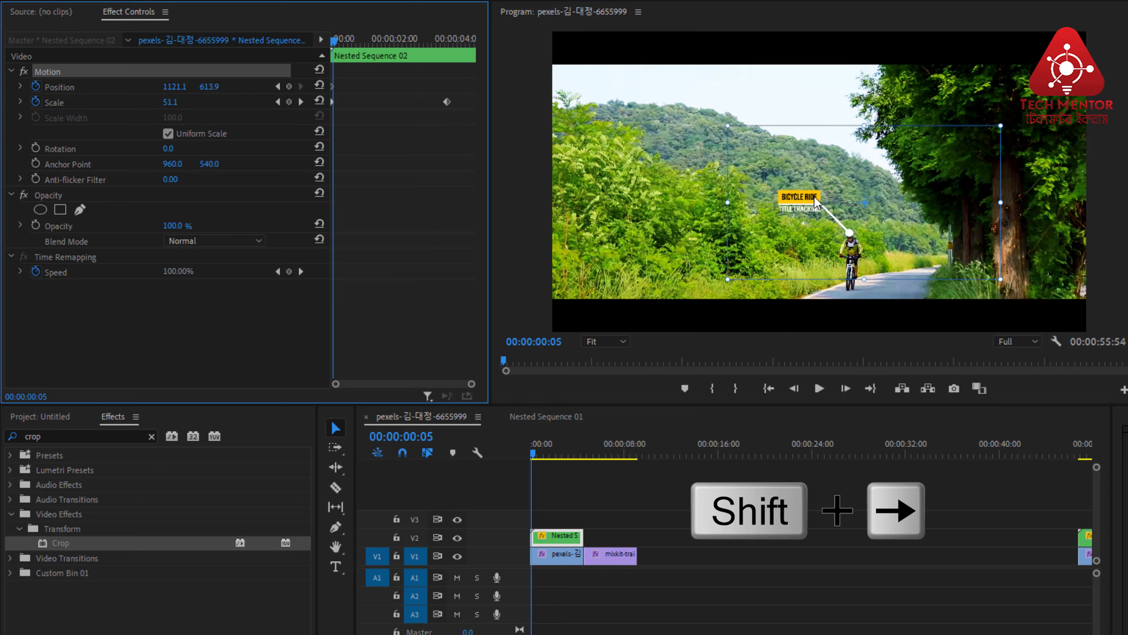
pyautogui.moveTo(807, 198); pyautogui.dragTo(804, 197)
pyautogui.click(196, 72)
pyautogui.hotkey('shift', 'Right')
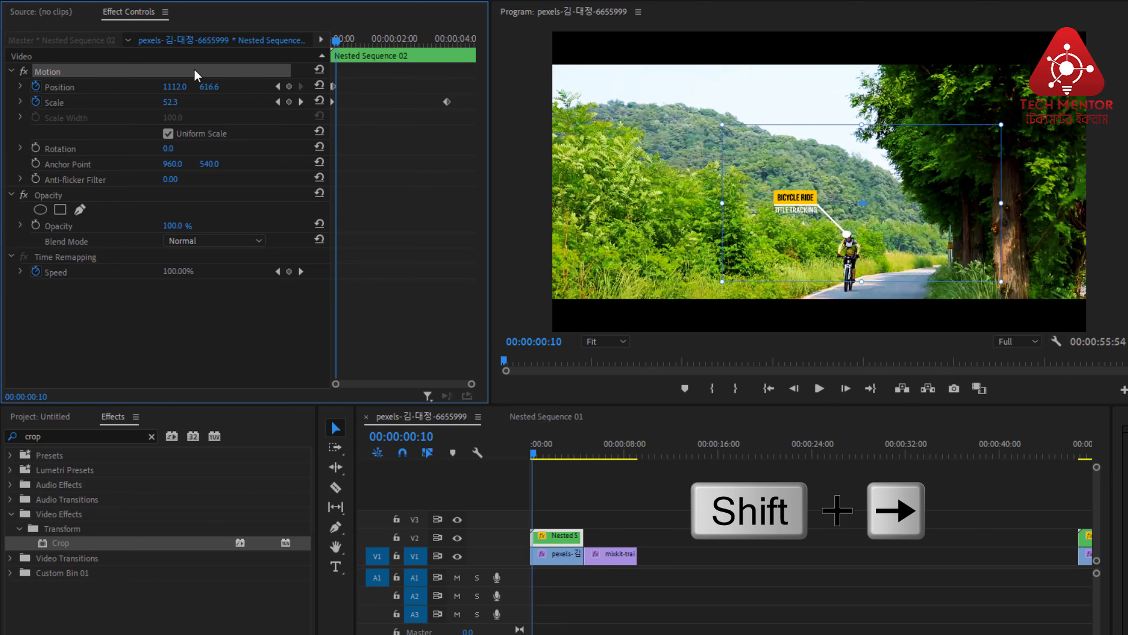
pyautogui.moveTo(792, 198); pyautogui.dragTo(789, 197)
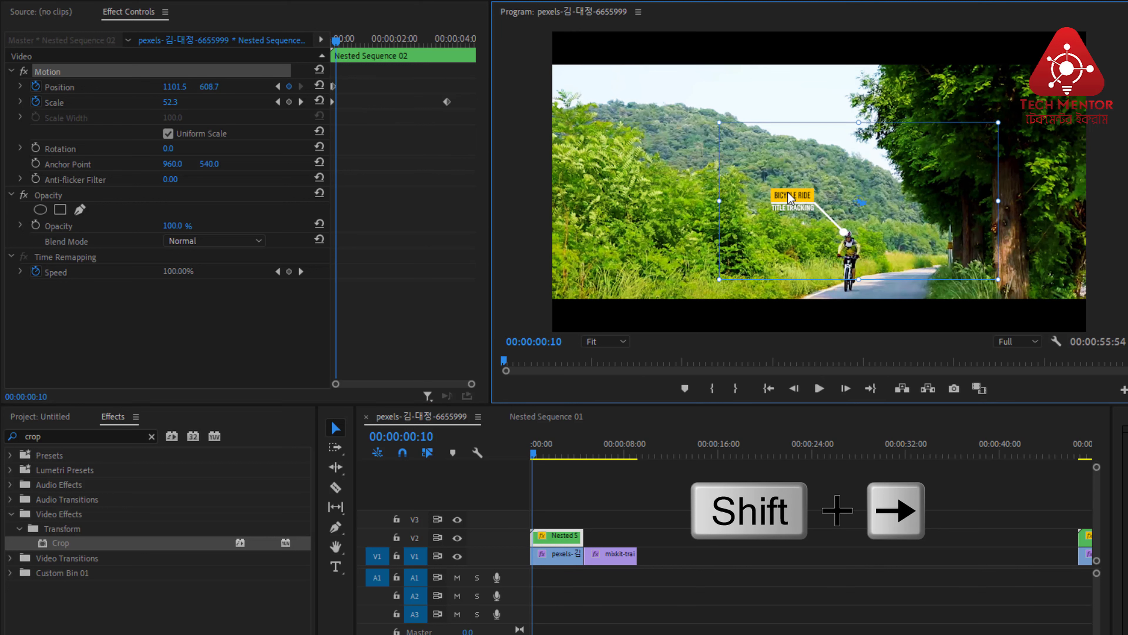
# Continue adding position keyframes that hold the title's dot on the cyclist's head from 00:00:00:20 to 00:00:00:30
pyautogui.click(236, 73)
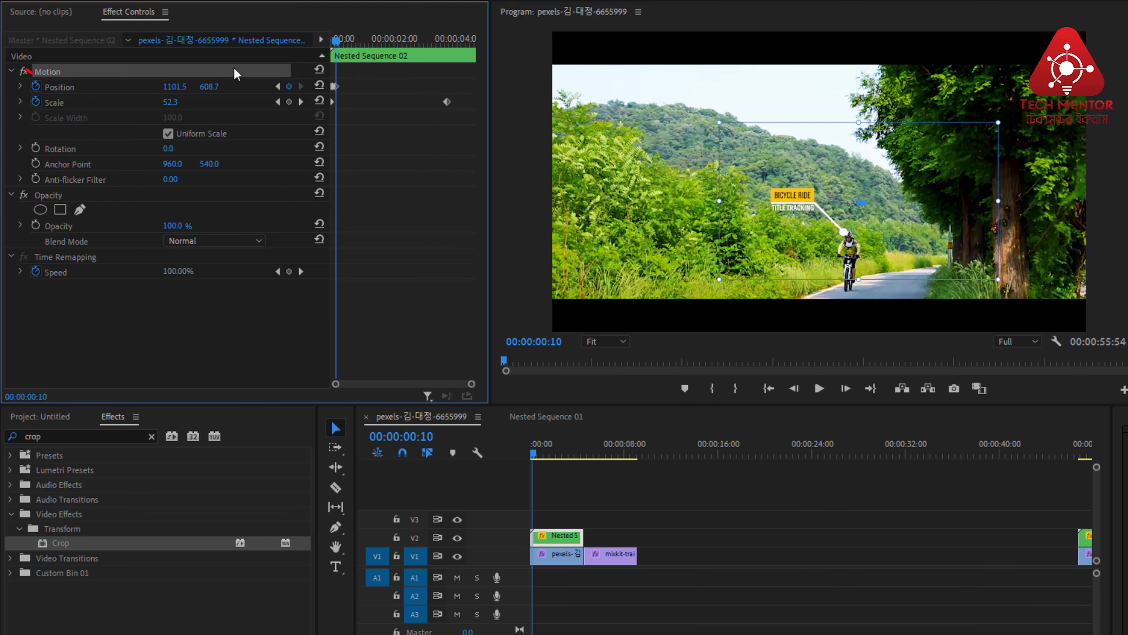
pyautogui.hotkey('shift', 'Right')
pyautogui.hotkey('shift', 'Right')
pyautogui.hotkey('shift', 'Right')
pyautogui.hotkey('shift', 'Right')
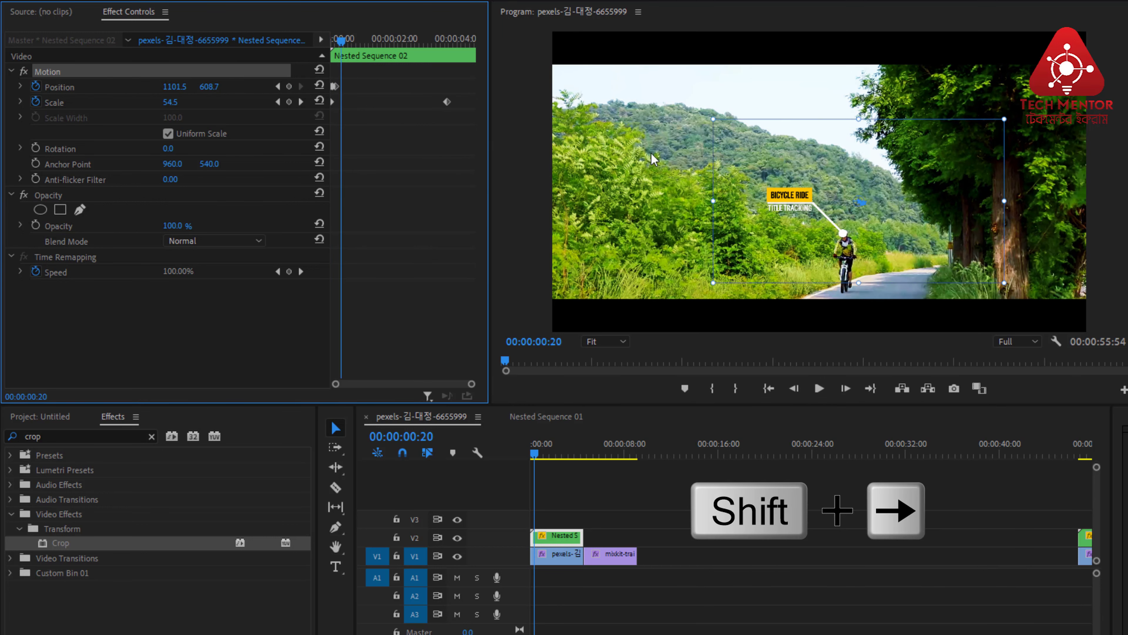
pyautogui.click(800, 197)
pyautogui.click(237, 66)
pyautogui.hotkey('shift', 'Right')
pyautogui.hotkey('shift', 'Right')
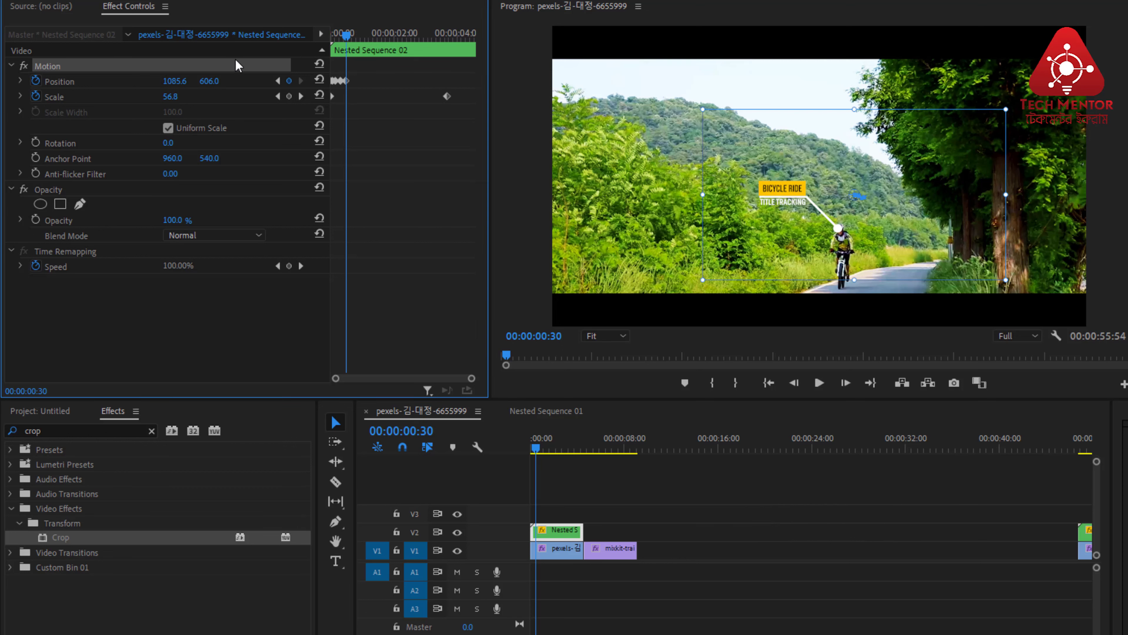
pyautogui.moveTo(769, 194); pyautogui.dragTo(762, 189)
# Keyframe the title along the cyclist's head from 00:00:00:40 to 00:00:01:00, ending at position about 1051, 566
pyautogui.click(259, 67)
pyautogui.hotkey('shift', 'Right')
pyautogui.hotkey('shift', 'Right')
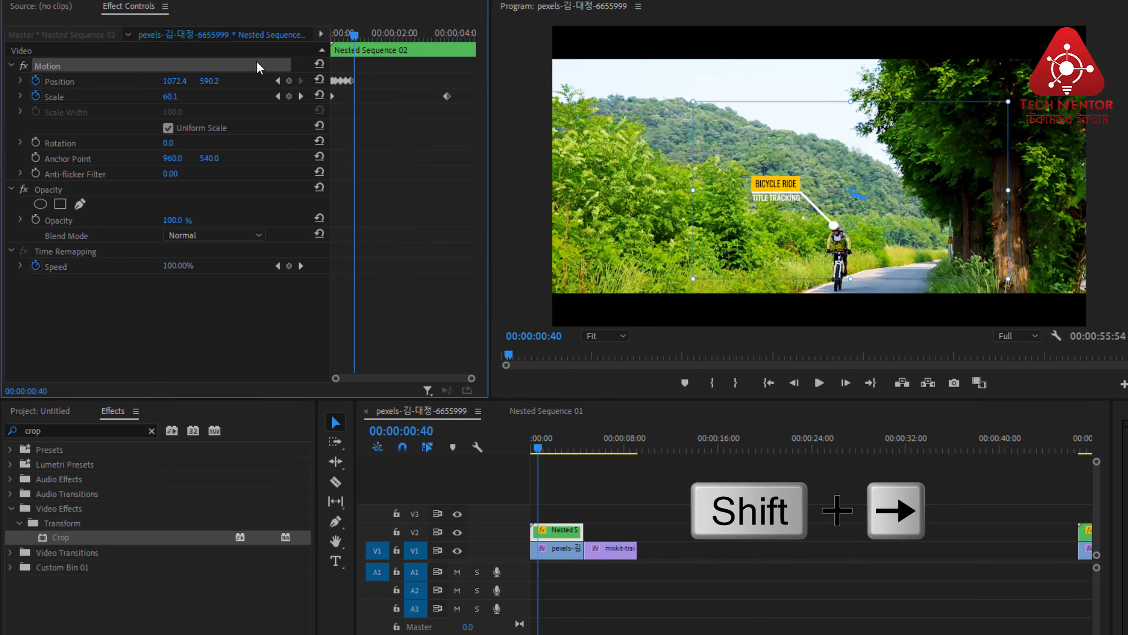
pyautogui.moveTo(784, 192); pyautogui.dragTo(779, 188)
pyautogui.click(273, 67)
pyautogui.hotkey('shift', 'Right')
pyautogui.hotkey('shift', 'Right')
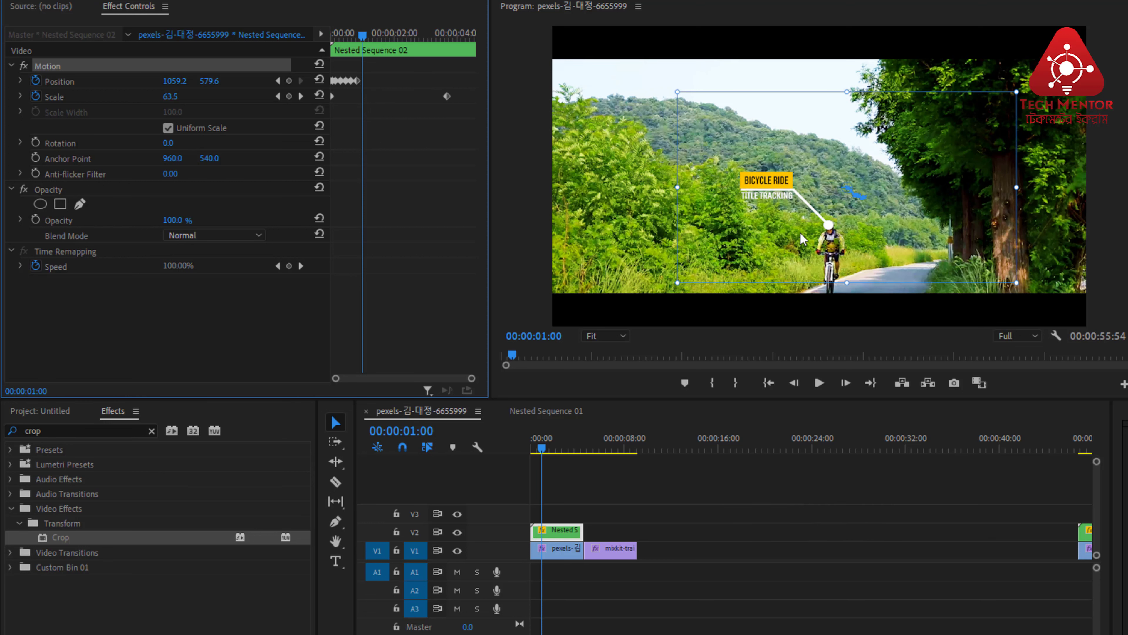
pyautogui.moveTo(776, 185); pyautogui.dragTo(775, 181)
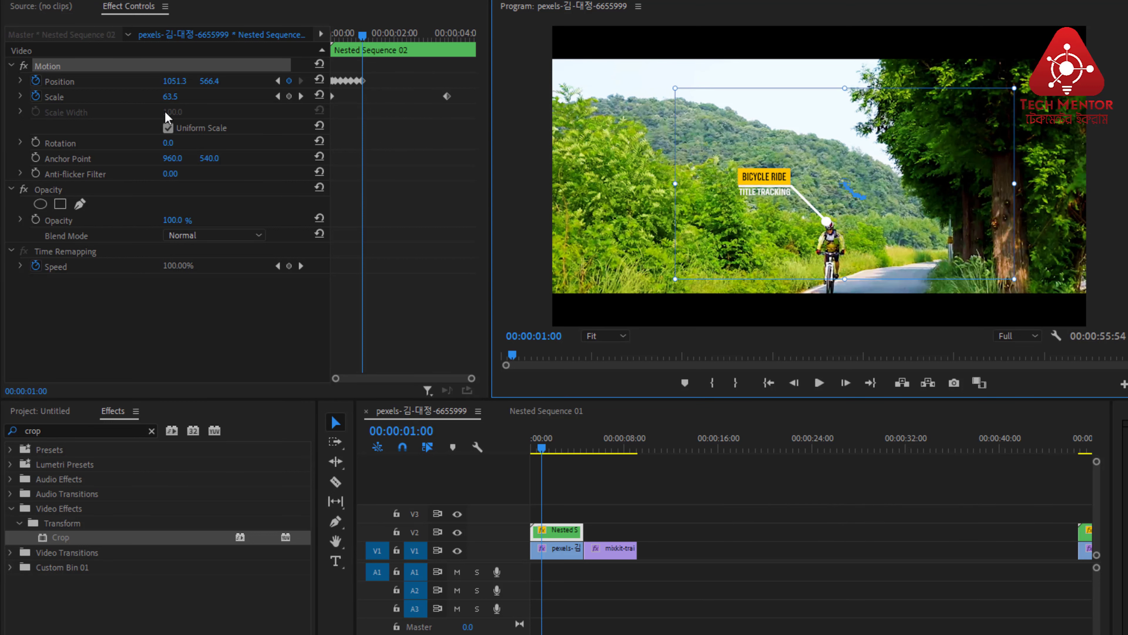
# Keyframe the title's position on the cyclist's head from 00:00:01:10 to 00:00:01:40, ending at about 988, 540
pyautogui.click(179, 66)
pyautogui.hotkey('shift', 'Right')
pyautogui.hotkey('shift', 'Right')
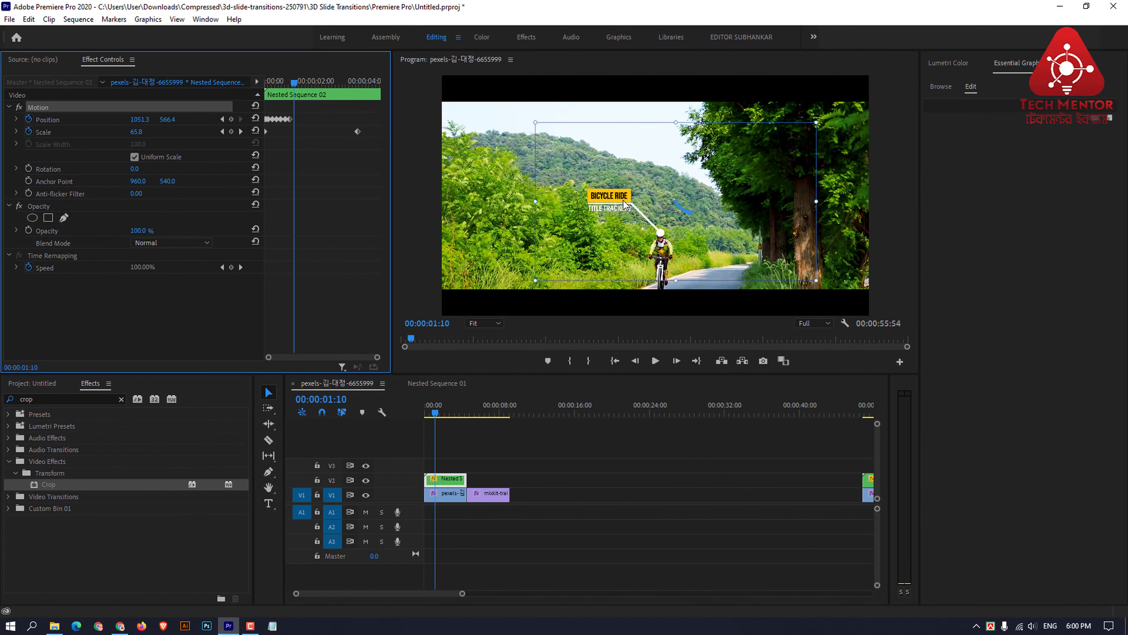
pyautogui.moveTo(611, 194); pyautogui.dragTo(611, 193)
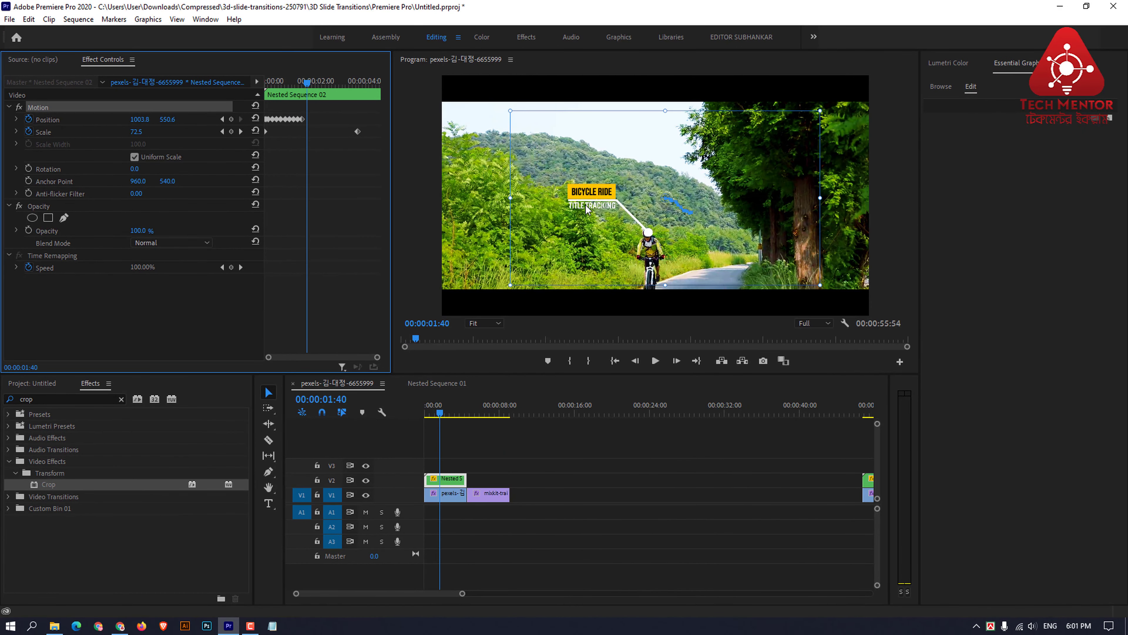
pyautogui.moveTo(596, 193); pyautogui.dragTo(594, 192)
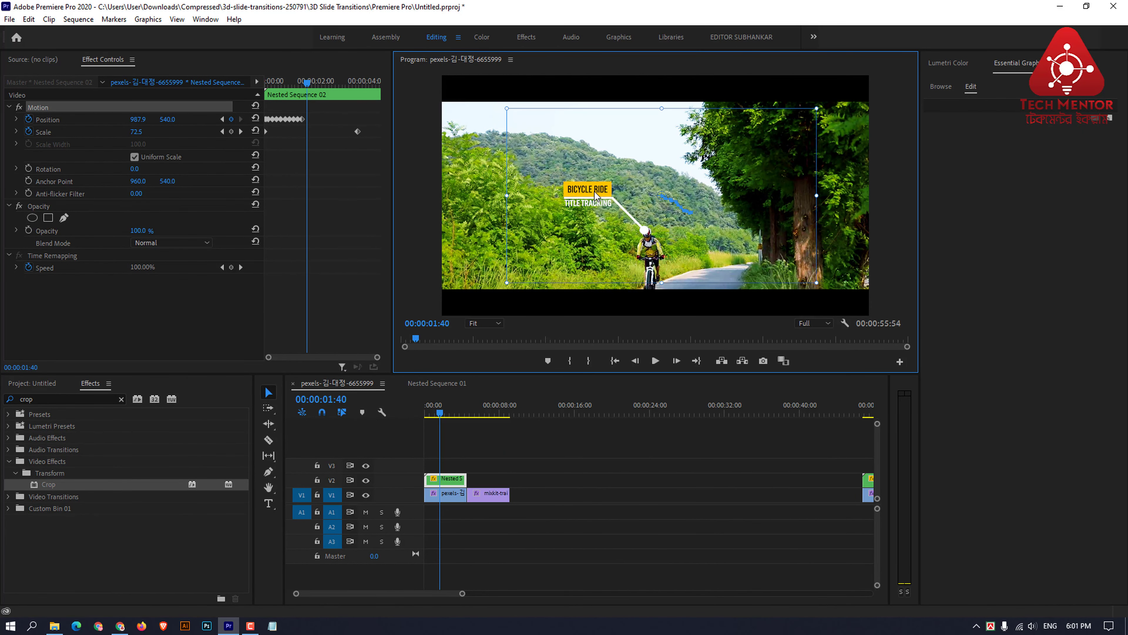
# Keep the title's dot on the cyclist's head with position keyframes up to 00:00:02:20, ending at about 885, 490
pyautogui.click(221, 110)
pyautogui.hotkey('shift', 'Right')
pyautogui.hotkey('shift', 'Right')
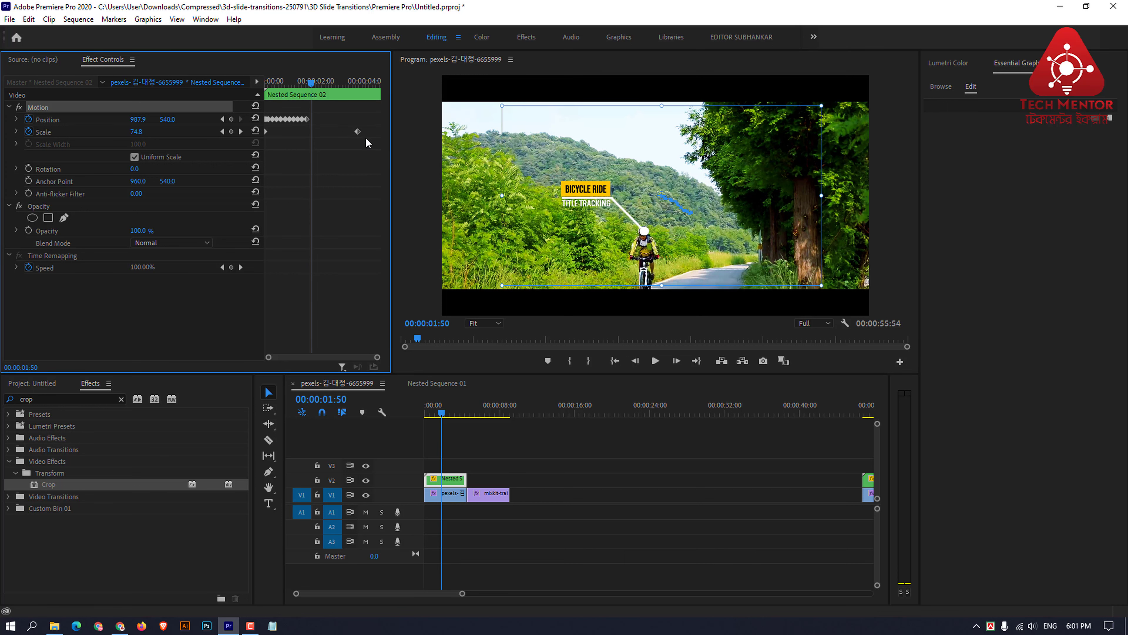
pyautogui.moveTo(590, 191); pyautogui.dragTo(562, 178)
pyautogui.click(212, 115)
pyautogui.hotkey('shift', 'Right')
pyautogui.click(218, 111)
pyautogui.hotkey('shift', 'Right')
pyautogui.hotkey('shift', 'Right')
pyautogui.hotkey('shift', 'Right')
pyautogui.click(175, 107)
pyautogui.hotkey('shift', 'Right')
pyautogui.hotkey('shift', 'Right')
# Keyframe the title every few frames to follow the cyclist's head until 00:00:03:30, ending at position about 351, 347
pyautogui.click(134, 109)
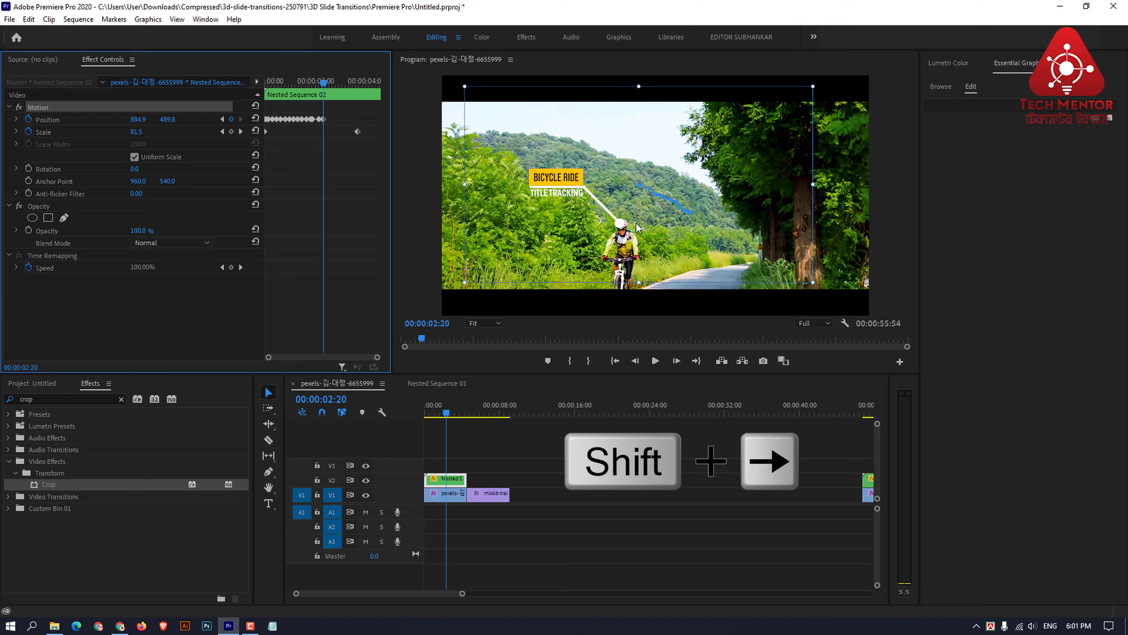
pyautogui.hotkey('shift', 'Right')
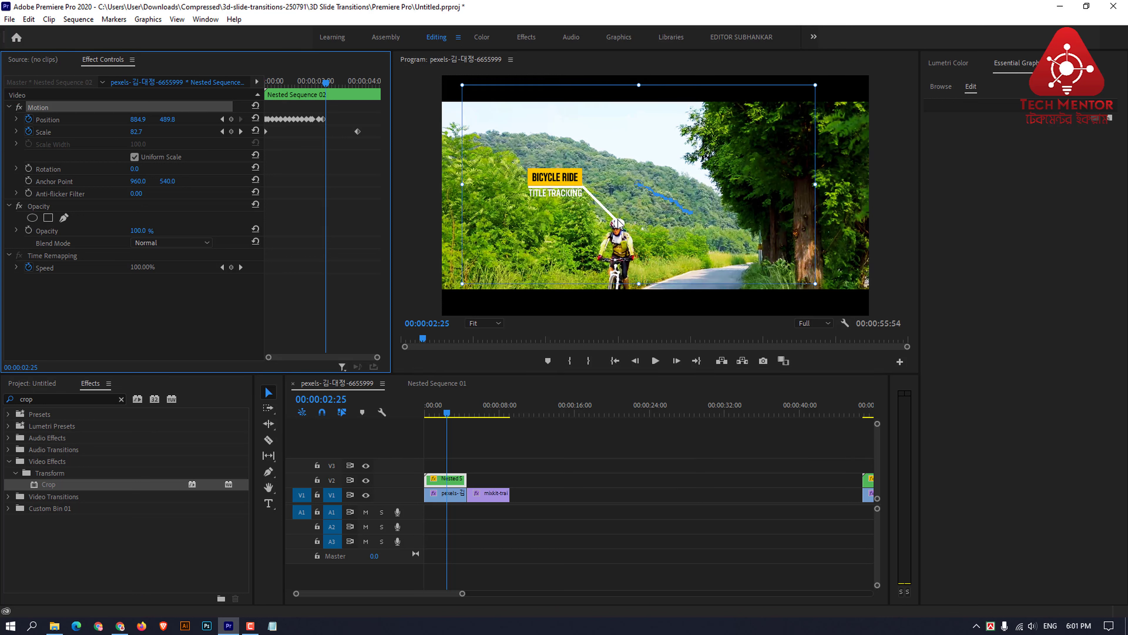
pyautogui.moveTo(570, 180); pyautogui.dragTo(449, 147)
pyautogui.click(215, 107)
pyautogui.hotkey('shift', 'Right')
pyautogui.click(211, 105)
pyautogui.hotkey('shift', 'Right')
pyautogui.click(206, 106)
pyautogui.hotkey('shift', 'Right')
pyautogui.click(195, 108)
pyautogui.hotkey('shift', 'Right')
pyautogui.hotkey('shift', 'Right')
pyautogui.click(173, 108)
pyautogui.hotkey('shift', 'Right')
pyautogui.hotkey('shift', 'Right')
pyautogui.click(146, 108)
pyautogui.hotkey('shift', 'Right')
pyautogui.hotkey('shift', 'Right')
pyautogui.click(129, 106)
pyautogui.hotkey('shift', 'Right')
pyautogui.hotkey('shift', 'Right')
pyautogui.click(211, 106)
pyautogui.hotkey('shift', 'Right')
pyautogui.hotkey('shift', 'Right')
# Track the title out of frame with the cyclist, ending at about 11, 318 at 00:00:03:45, and save the project
pyautogui.click(193, 107)
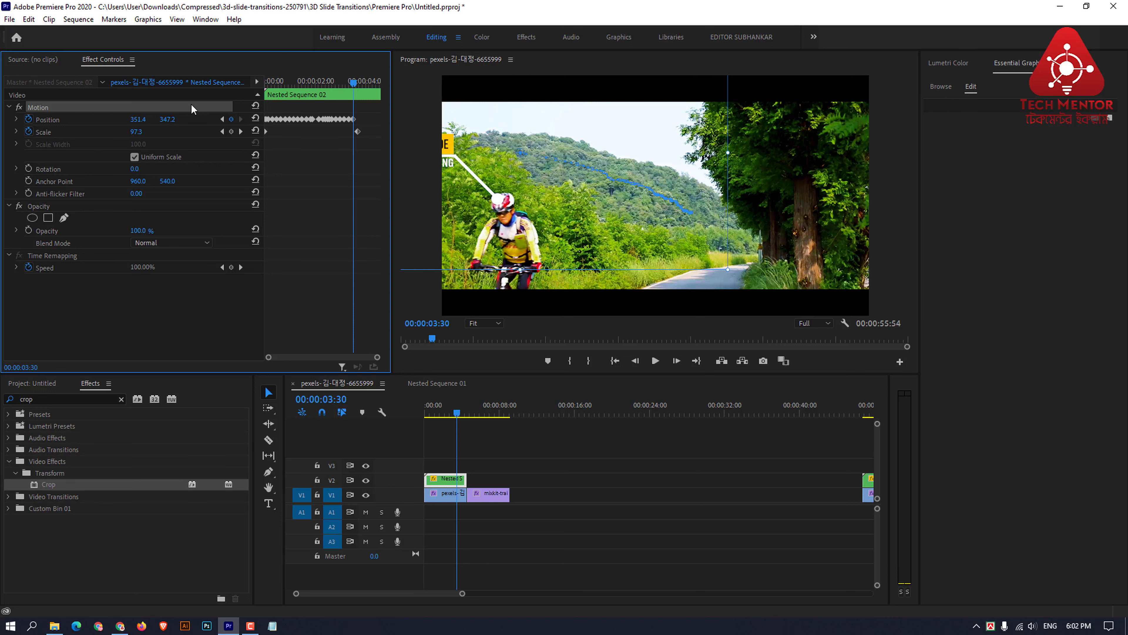
pyautogui.hotkey('shift', 'Right')
pyautogui.moveTo(477, 176); pyautogui.dragTo(423, 195)
pyautogui.click(222, 106)
pyautogui.hotkey('shift', 'Right')
pyautogui.click(207, 109)
pyautogui.hotkey('shift', 'Right')
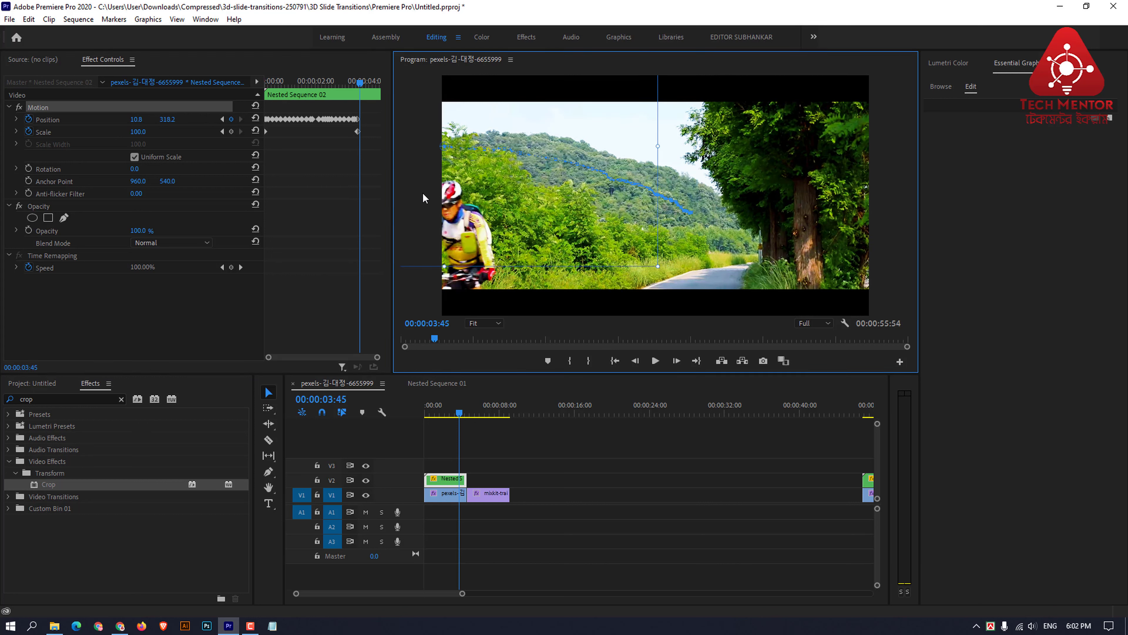
pyautogui.hotkey('ctrl', 's')
# Scrub through the clip from the start to review the title's tracking on the cyclist
pyautogui.click(459, 416)
pyautogui.moveTo(460, 415); pyautogui.dragTo(417, 417)
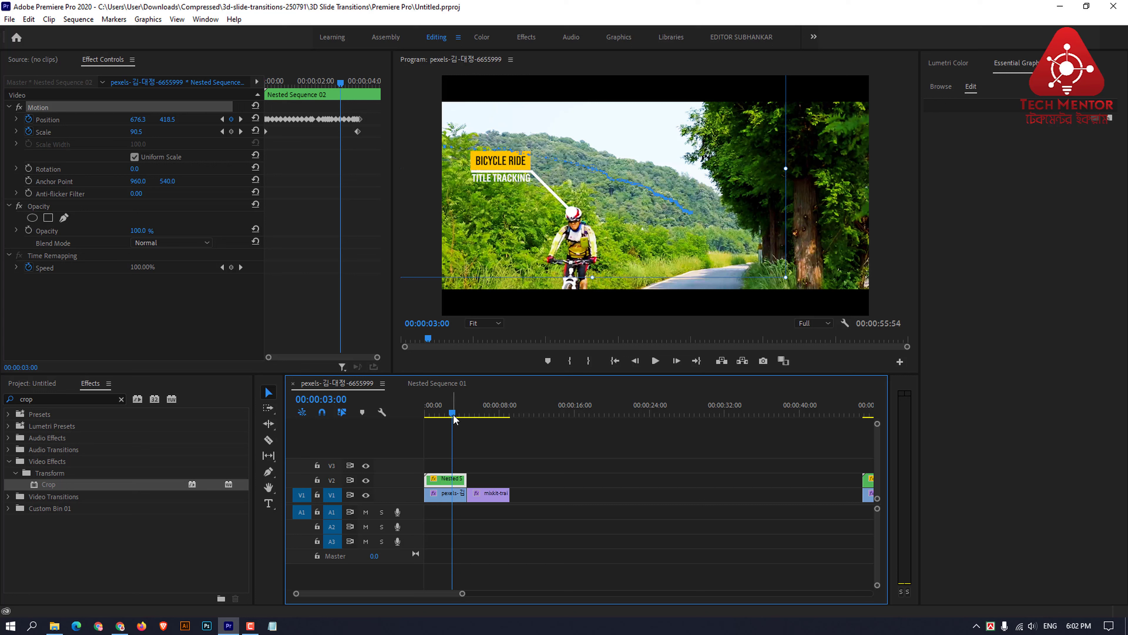
pyautogui.moveTo(454, 419); pyautogui.dragTo(416, 412)
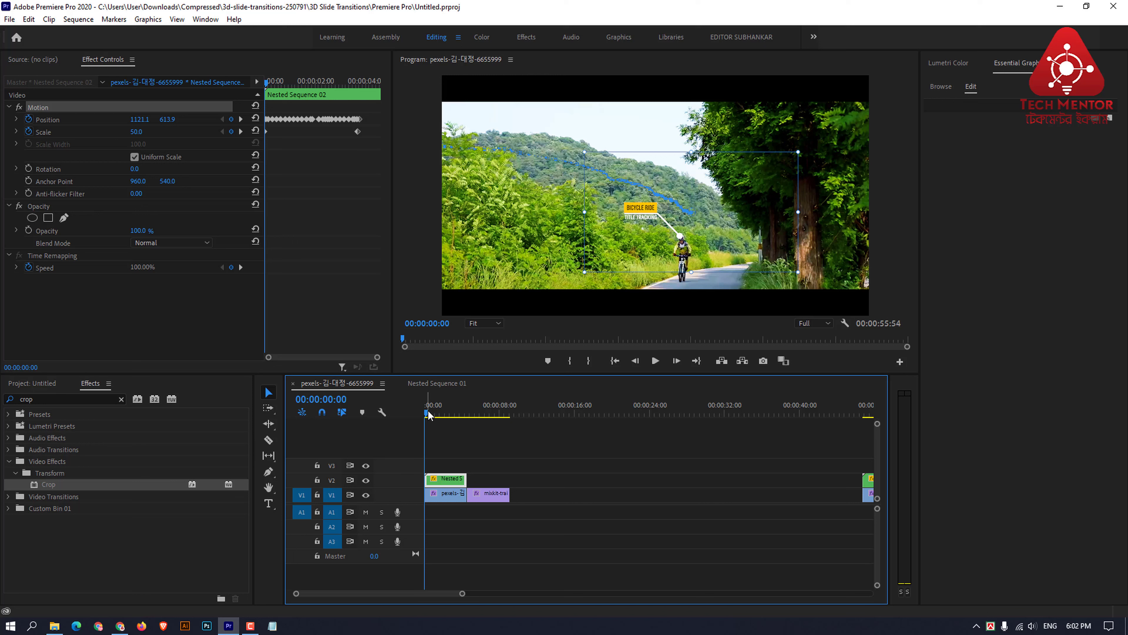
pyautogui.moveTo(428, 417)
pyautogui.mouseDown()
pyautogui.moveTo(466, 419)
pyautogui.moveTo(435, 423)
pyautogui.mouseUp()
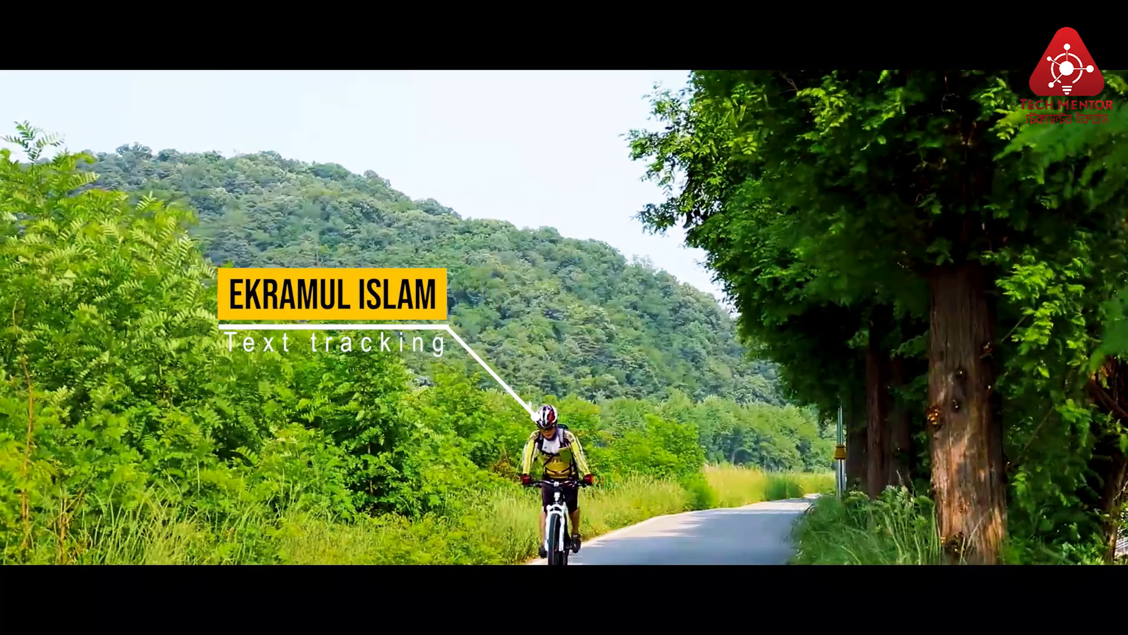